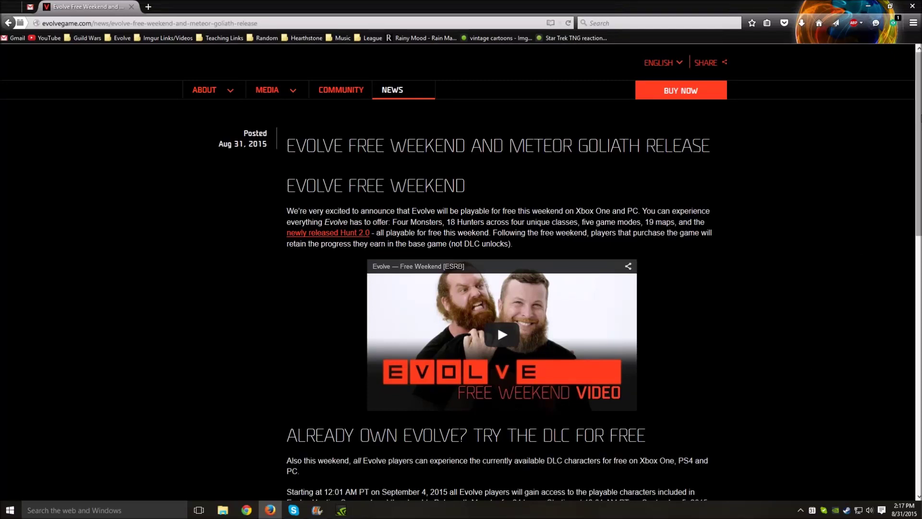
{"action": "scroll", "coordinate": [919, 135], "scroll_direction": "down", "scroll_amount": 1}
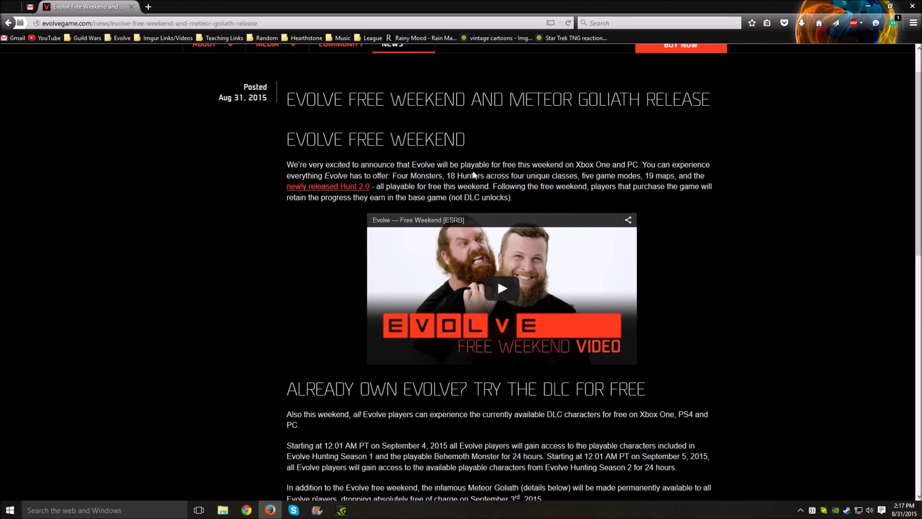
Highlight the free-weekend offer list, then the DLC heading and its three paragraphs, clearing each selection
{"action": "mouse_move", "coordinate": [394, 176]}
{"action": "left_mouse_down"}
{"action": "mouse_move", "coordinate": [678, 177]}
{"action": "mouse_move", "coordinate": [374, 186]}
{"action": "left_mouse_up"}
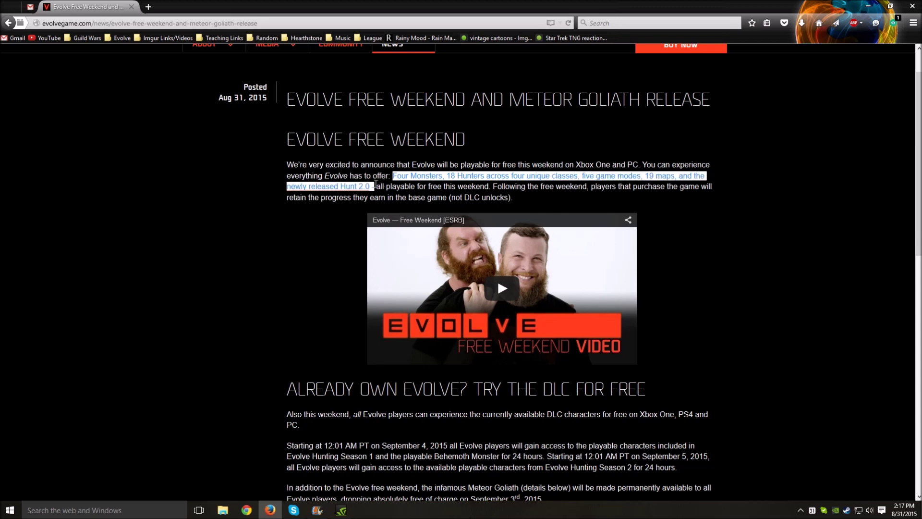
{"action": "left_click", "coordinate": [216, 287]}
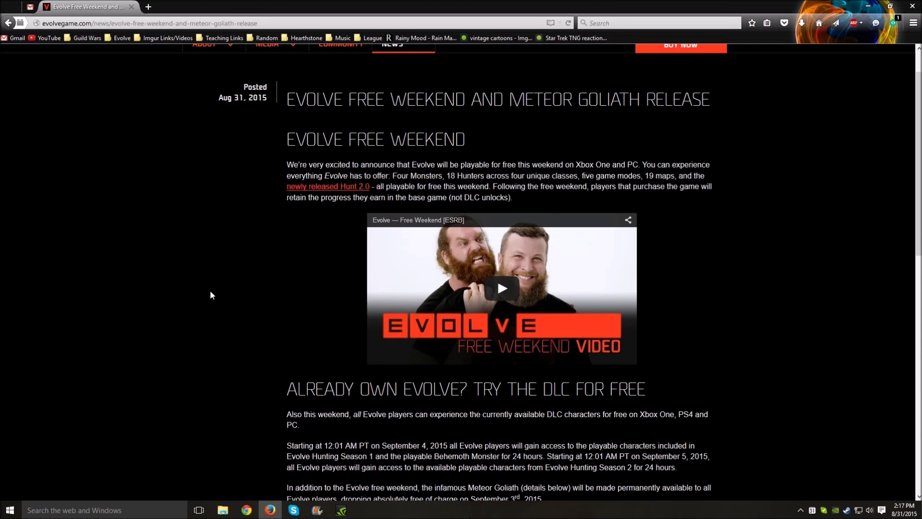
{"action": "scroll", "coordinate": [216, 292], "scroll_direction": "down", "scroll_amount": 1}
{"action": "scroll", "coordinate": [216, 292], "scroll_direction": "down", "scroll_amount": 5}
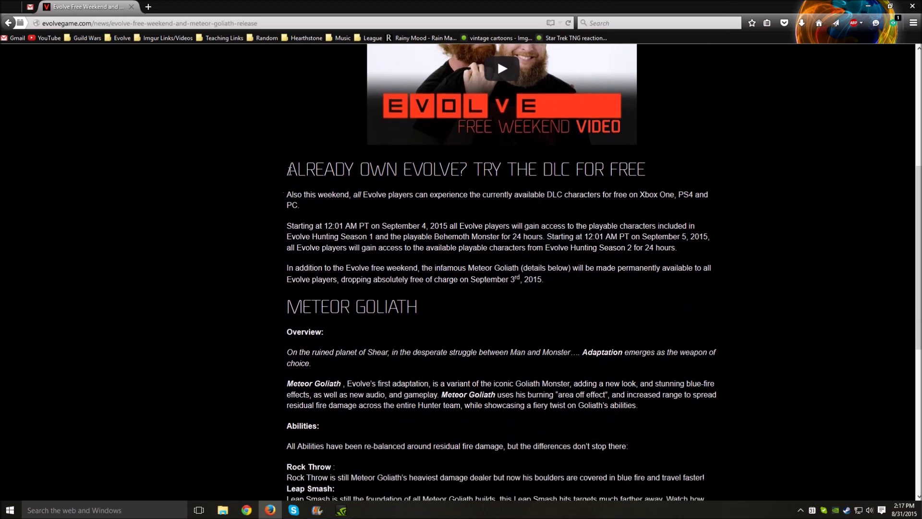
{"action": "left_click_drag", "start_coordinate": [289, 170], "coordinate": [704, 281]}
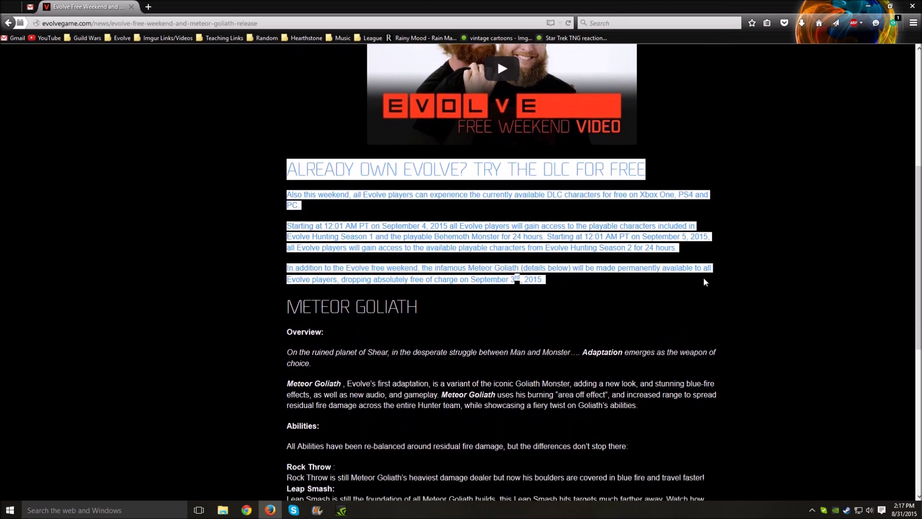
{"action": "left_click", "coordinate": [758, 227]}
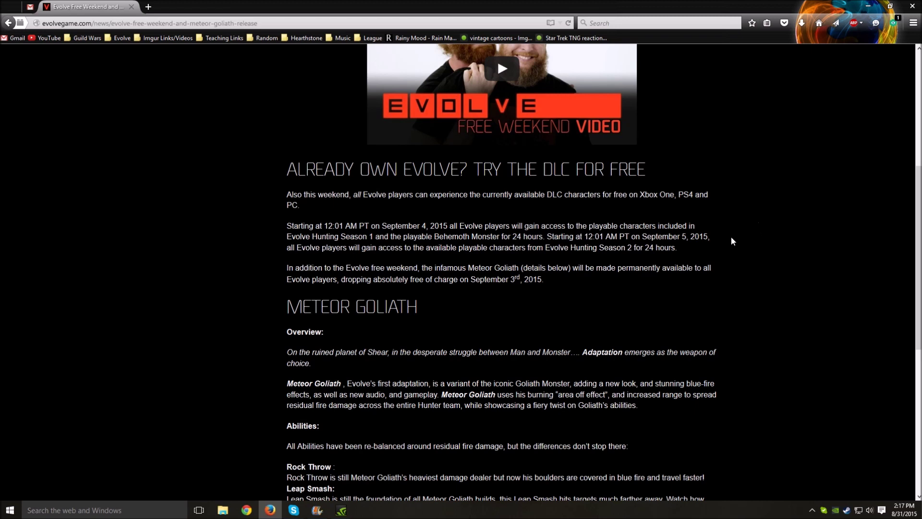
{"action": "scroll", "coordinate": [739, 234], "scroll_direction": "down", "scroll_amount": 1}
{"action": "scroll", "coordinate": [739, 234], "scroll_direction": "down", "scroll_amount": 3}
{"action": "scroll", "coordinate": [739, 235], "scroll_direction": "down", "scroll_amount": 1}
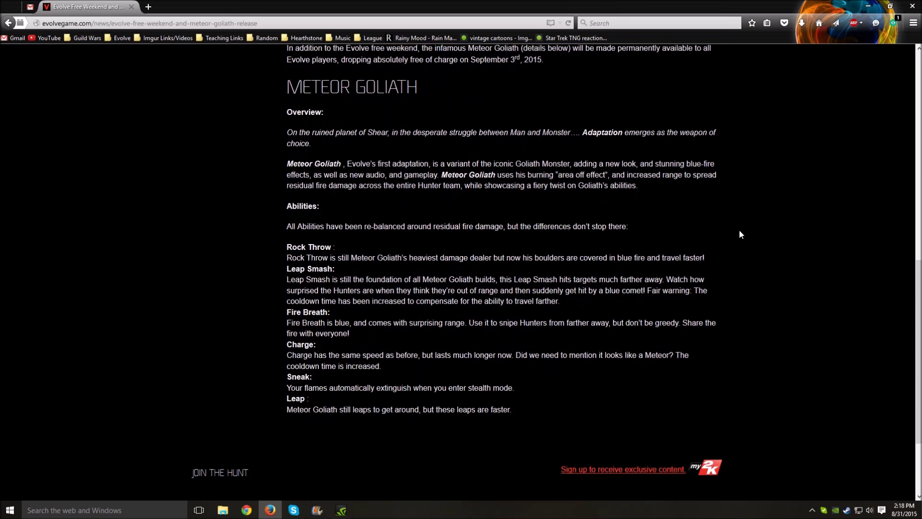